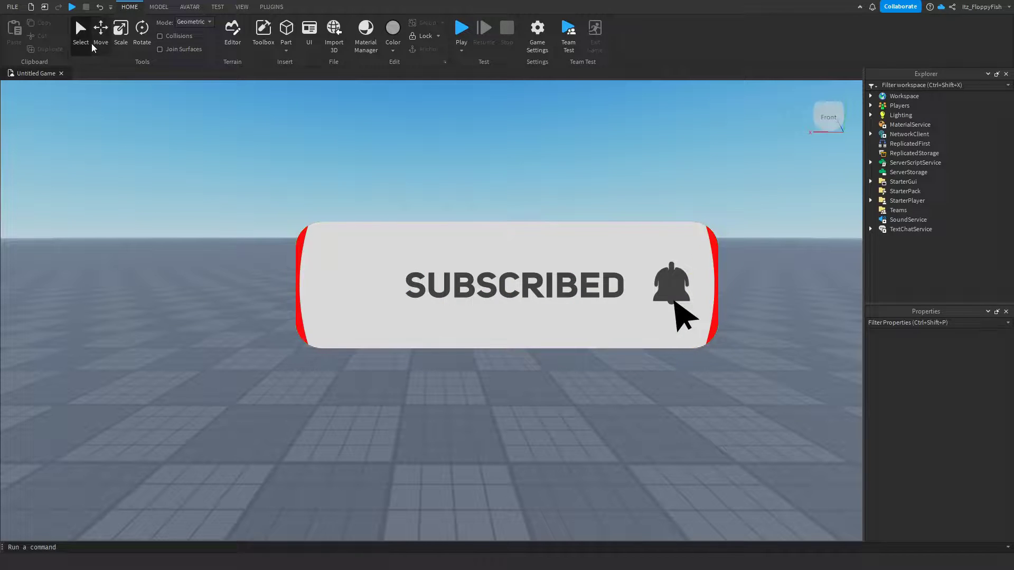
# Step: Publish the latest changes of Untitled Game to Roblox and open its Game Settings
pyautogui.click(12, 7)
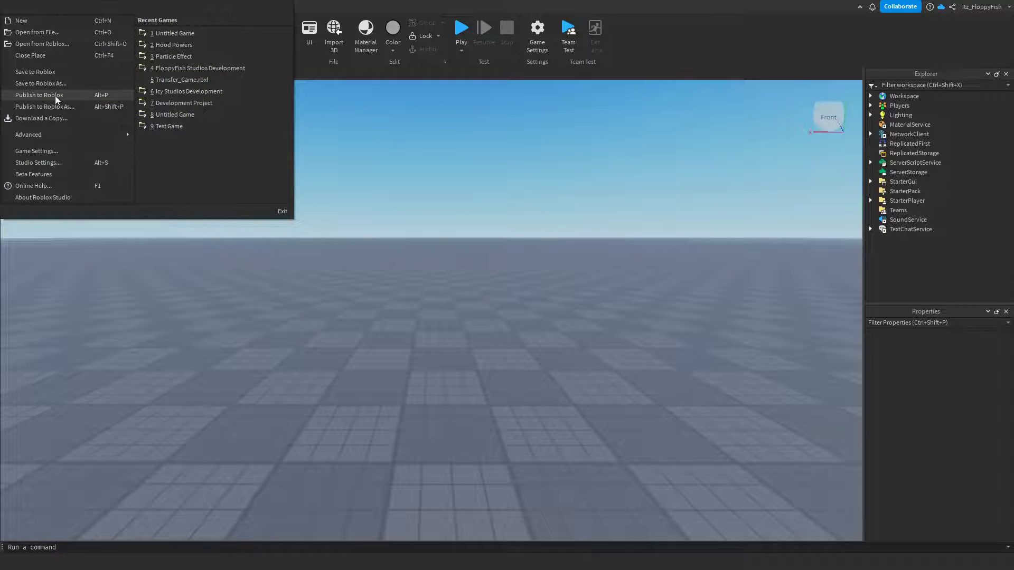
pyautogui.click(55, 96)
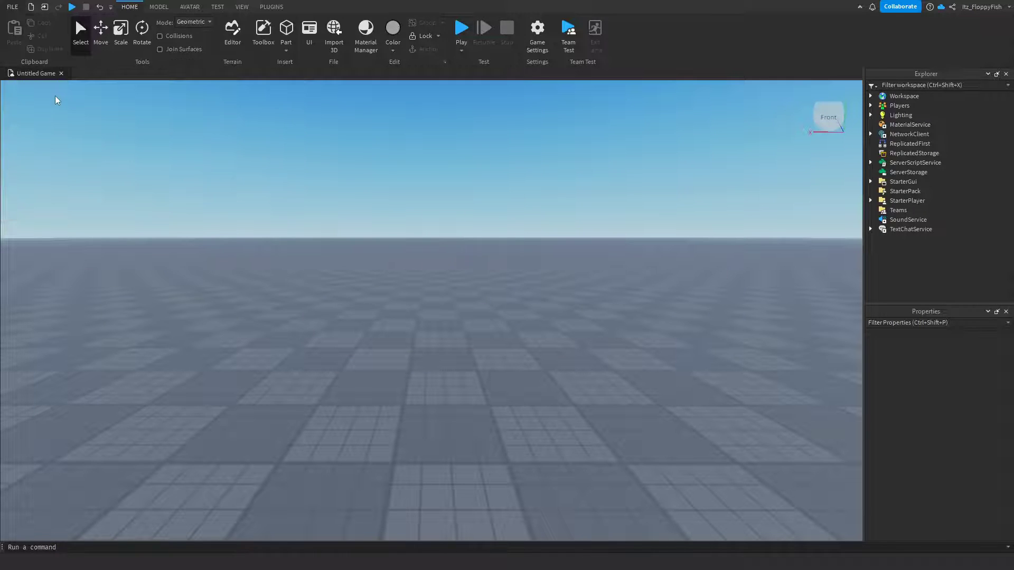
pyautogui.click(544, 32)
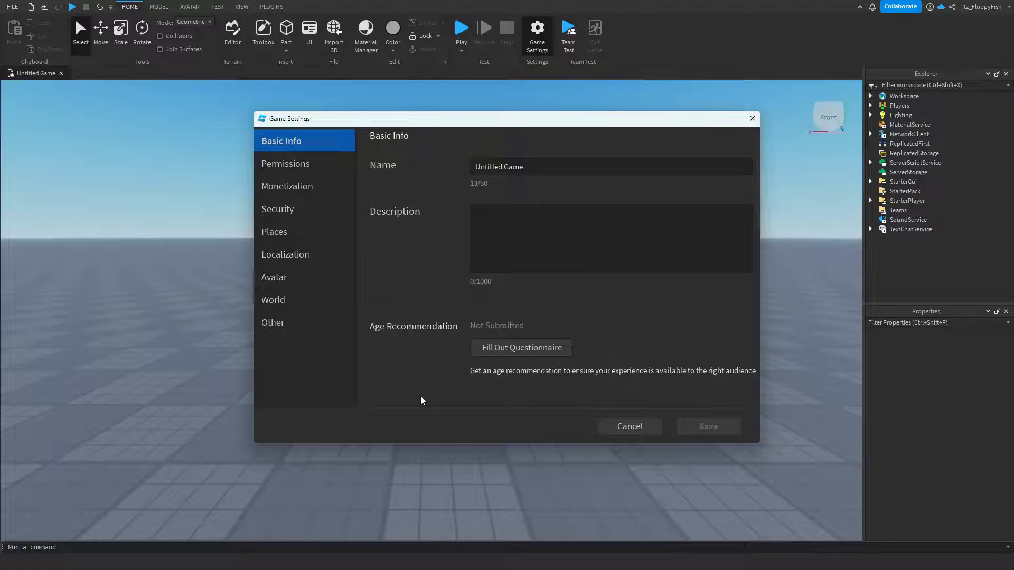
# Step: Set the game's playability to Public under Permissions and save
pyautogui.click(318, 163)
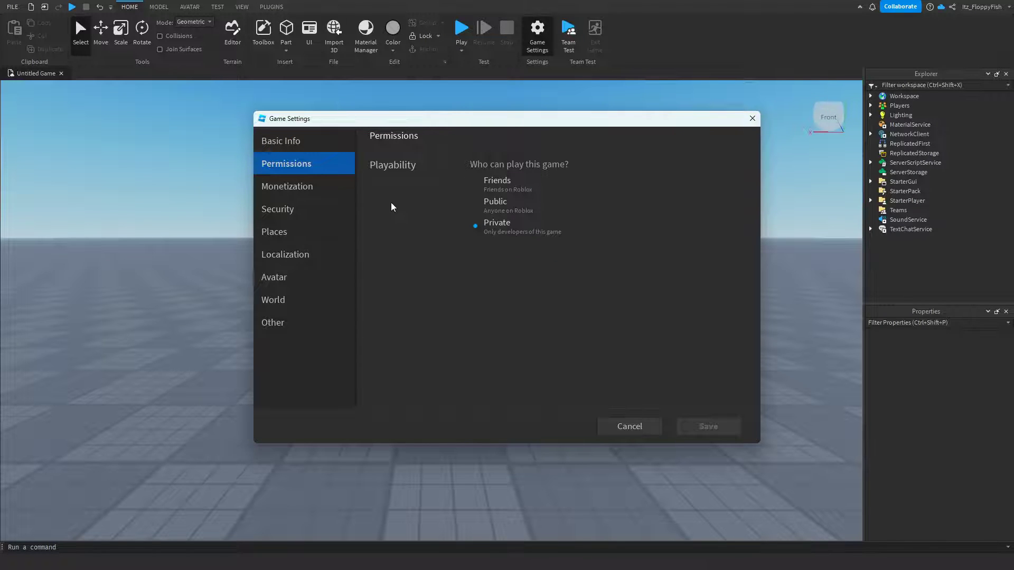
pyautogui.click(475, 207)
pyautogui.click(720, 426)
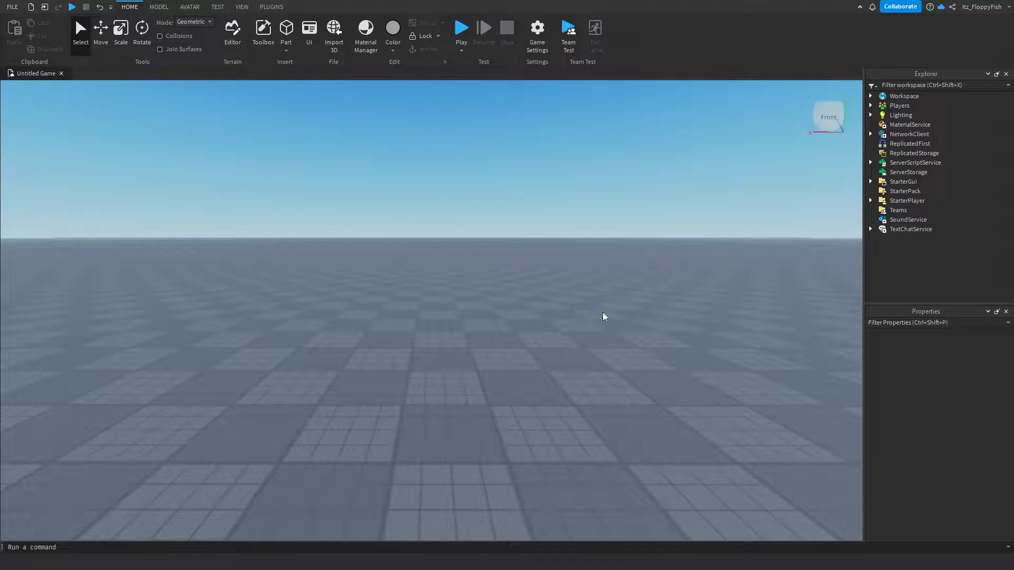
# Step: Turn on Paid Access in the game's Monetization settings
pyautogui.click(538, 34)
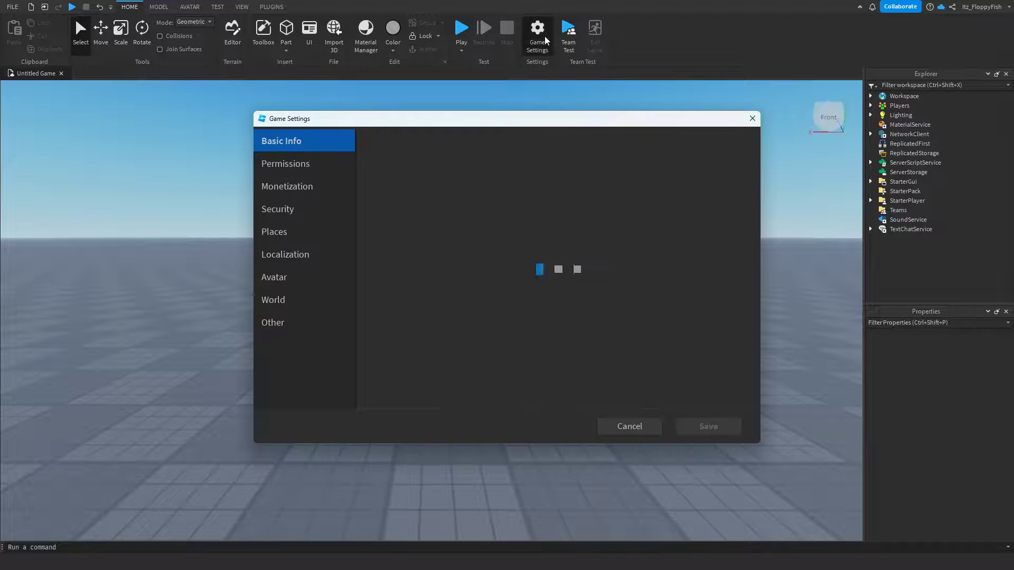
pyautogui.click(323, 186)
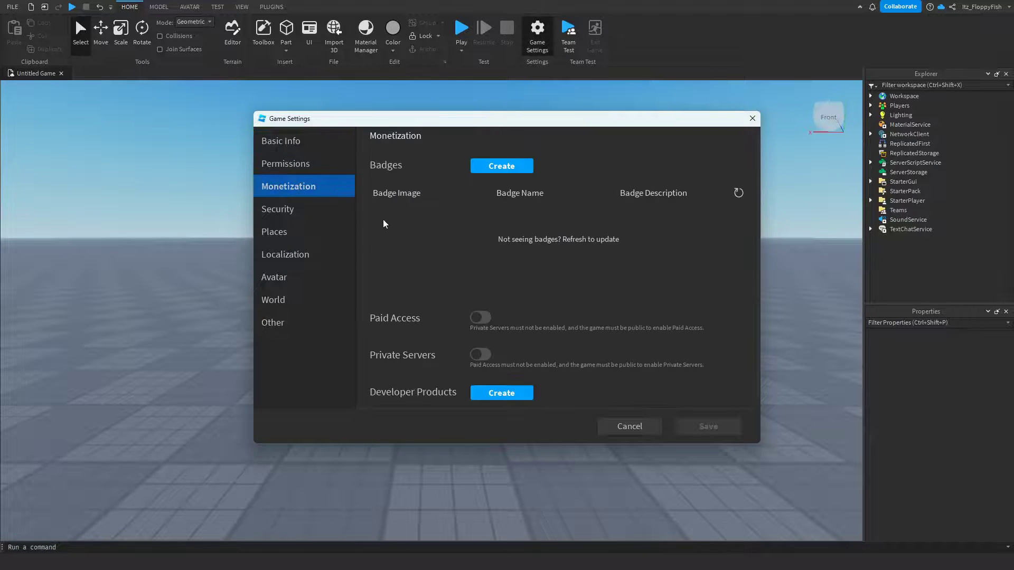
pyautogui.click(480, 317)
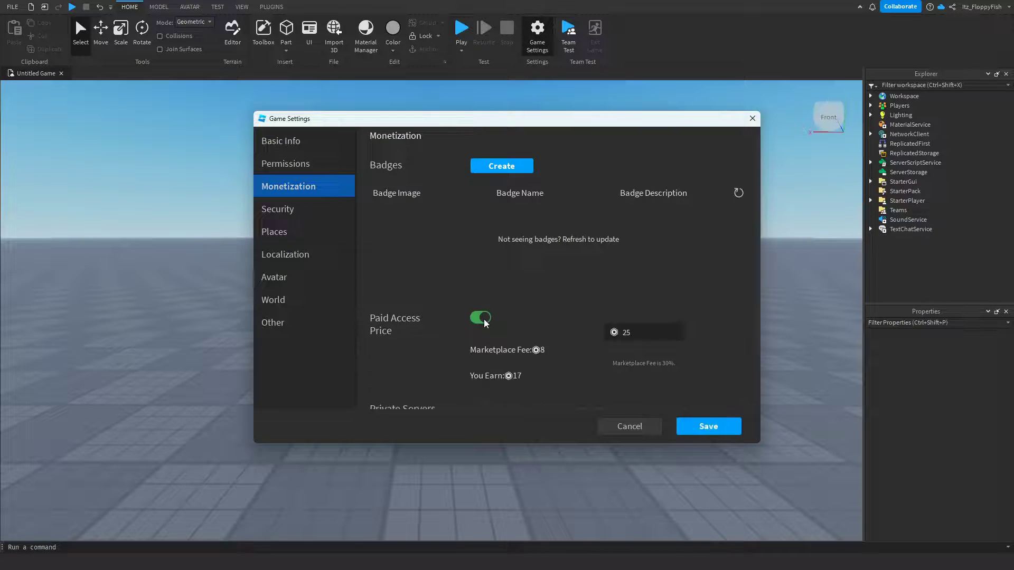
# Step: Test the invalid prices 1 and 1001, leaving the access price at 25 Robux
pyautogui.click(661, 328)
pyautogui.press('BackSpace')
pyautogui.press('BackSpace')
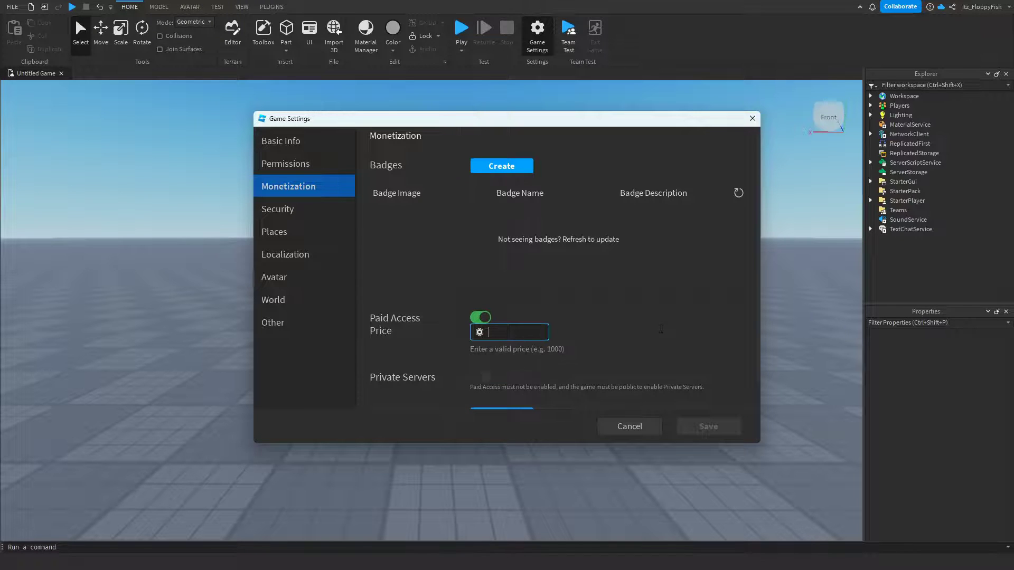
pyautogui.write('1')
pyautogui.press('BackSpace')
pyautogui.write('25')
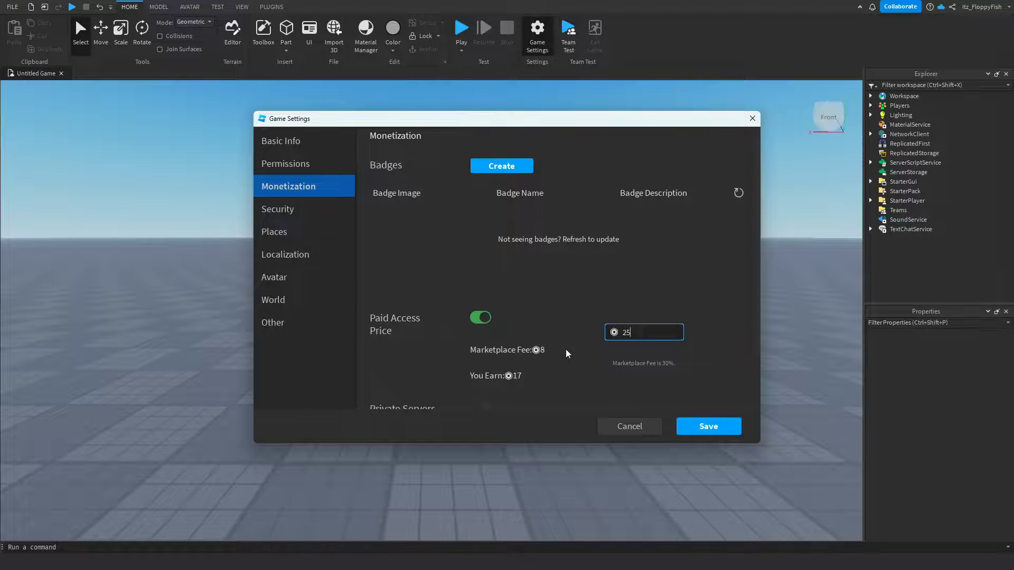
pyautogui.press('BackSpace')
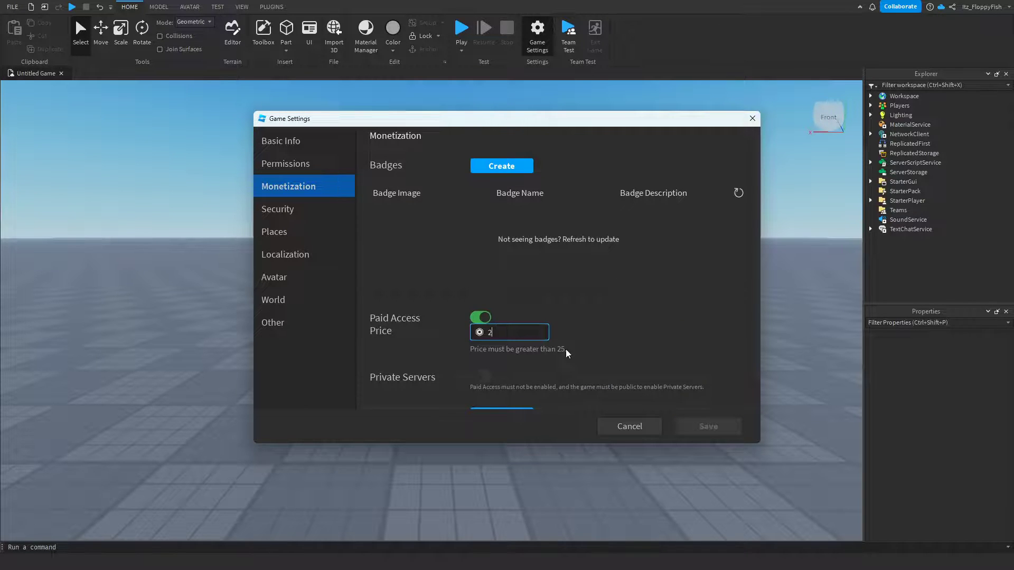
pyautogui.press('BackSpace')
pyautogui.write('1001')
pyautogui.press('BackSpace')
pyautogui.press('BackSpace')
pyautogui.press('BackSpace')
pyautogui.write('25')
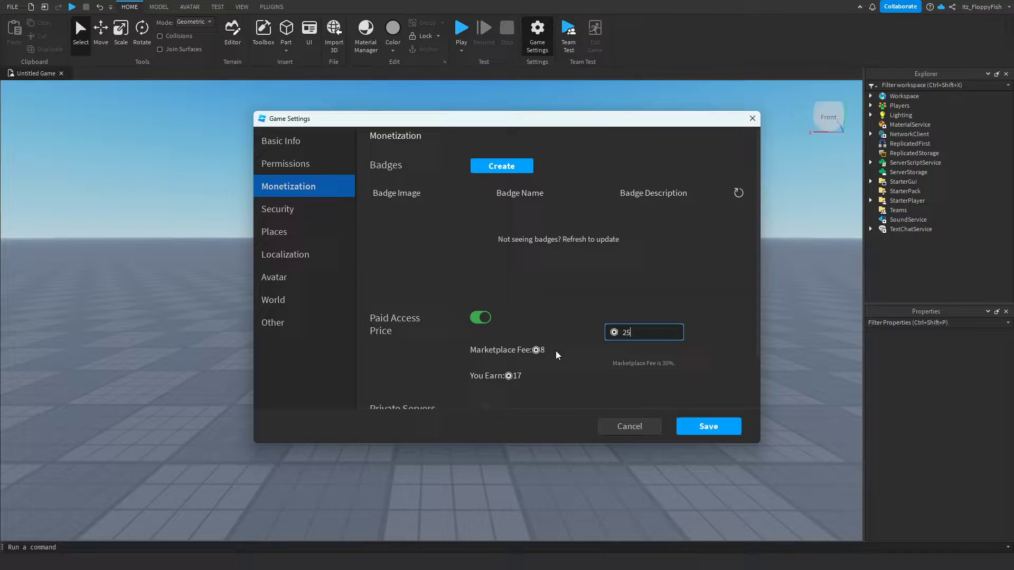
pyautogui.scroll(-2, 646, 329)
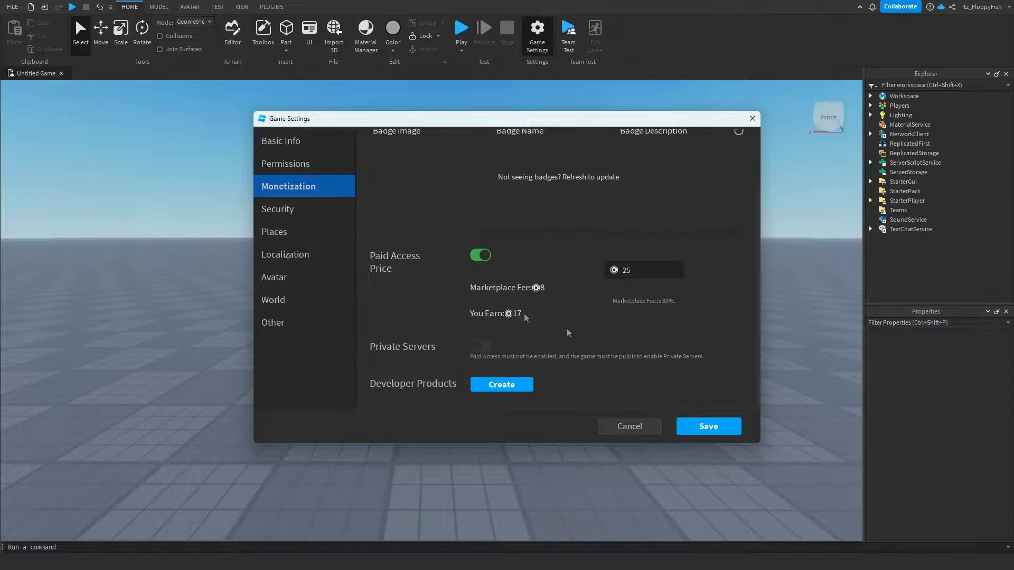
# Step: Save the 25 Robux paid access setting in Game Settings
pyautogui.click(698, 427)
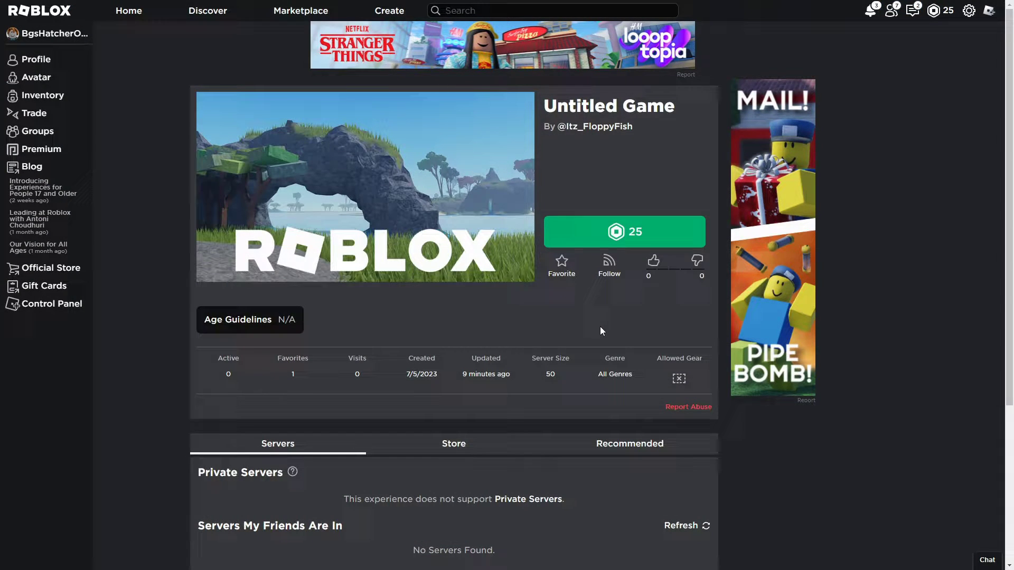
# Step: Buy access to Untitled Game for 25 Robux on its web page
pyautogui.click(604, 238)
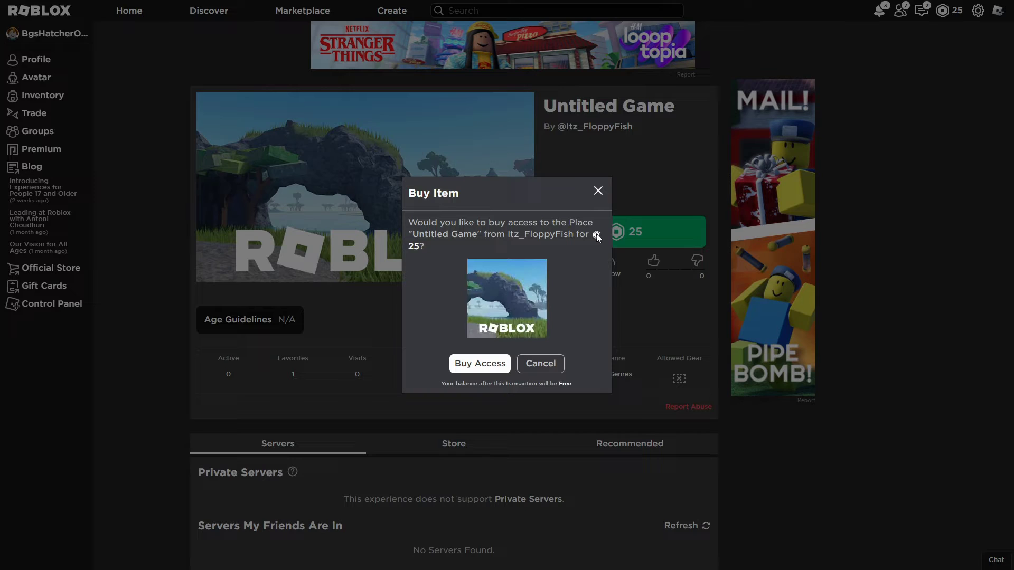
pyautogui.click(476, 364)
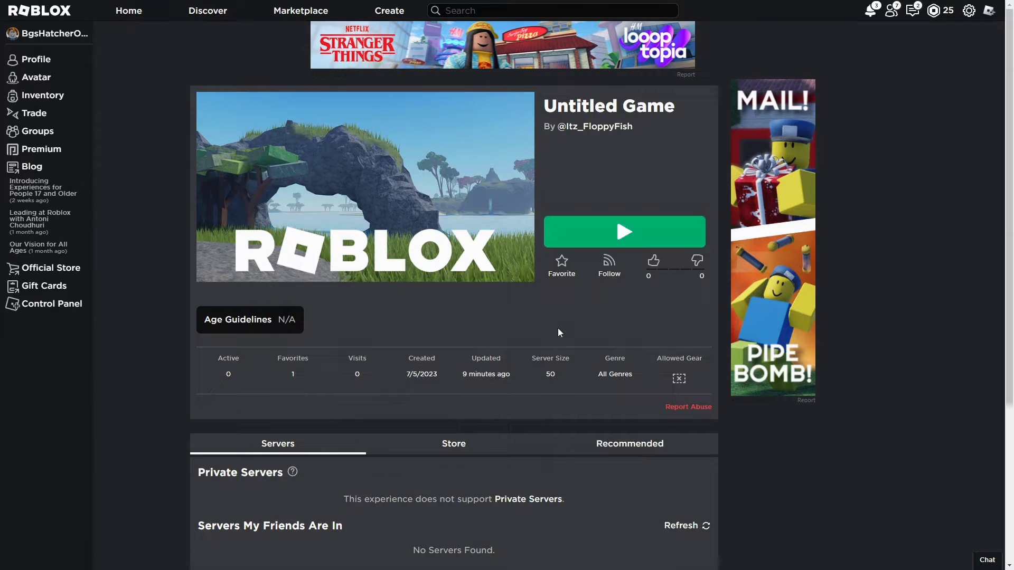